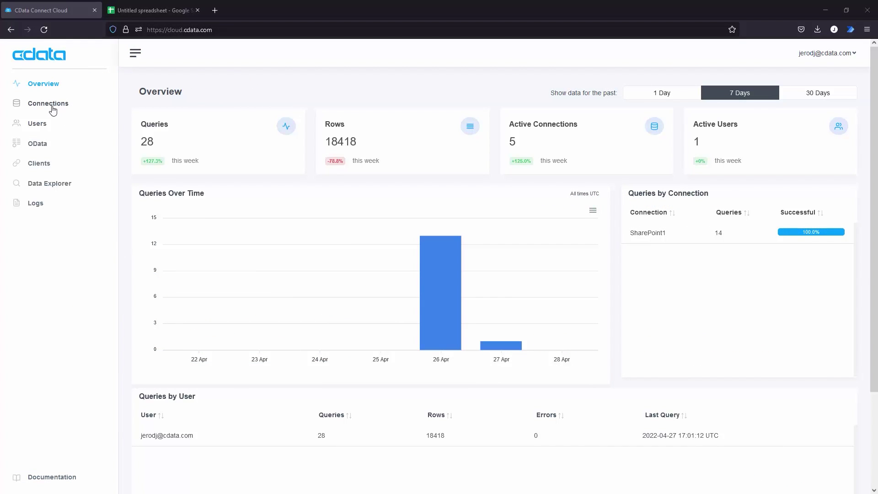
Step: Start a new connection and choose SharePoint as the data source
click(53, 107)
click(817, 94)
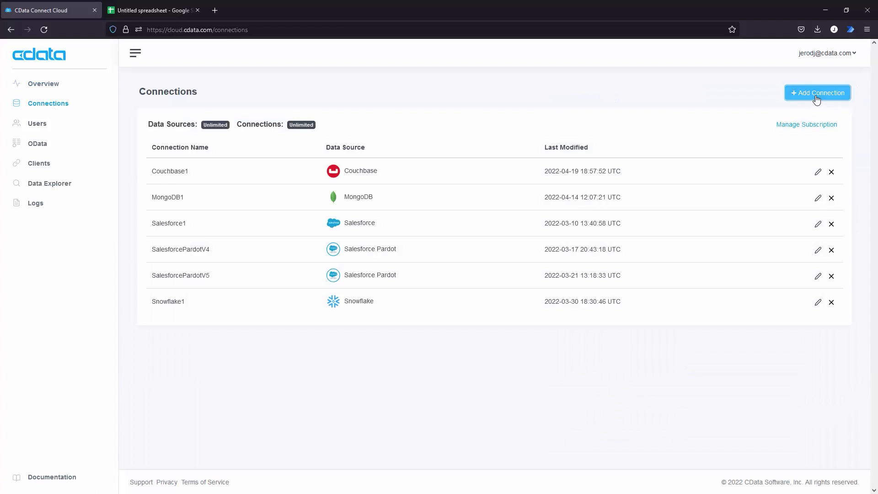
click(371, 102)
text(Sh)
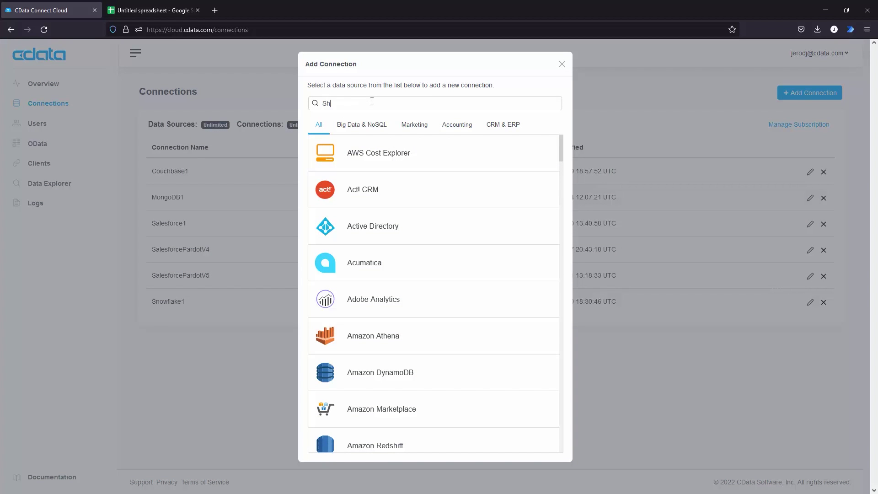
text(are)
click(365, 167)
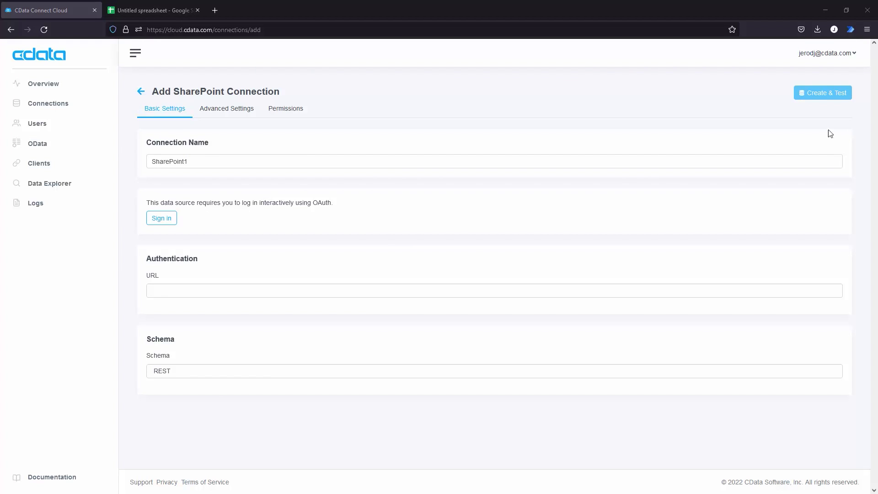
Step: Paste the connect-cloud-demo-site URL into URL and set the schema to SOAP
click(296, 291)
text(https://rssbuscrm.sharepoint.com/sites/connect-cloud-demo-site/)
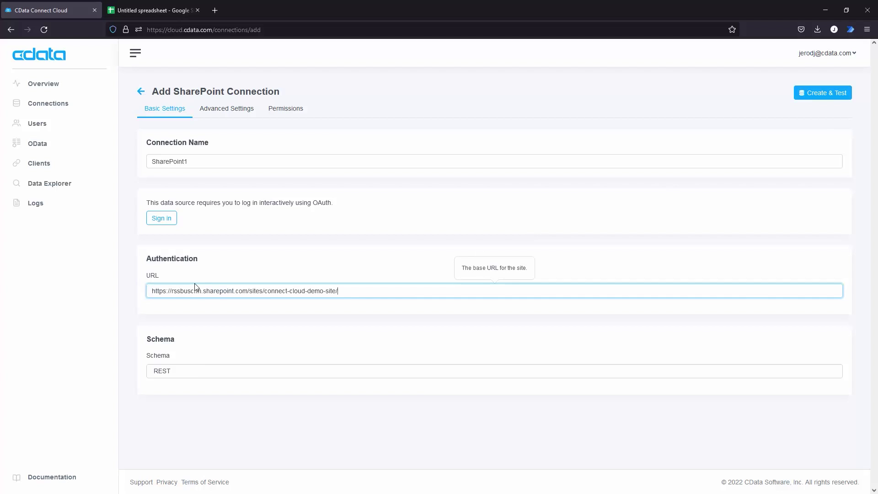
click(196, 374)
click(196, 397)
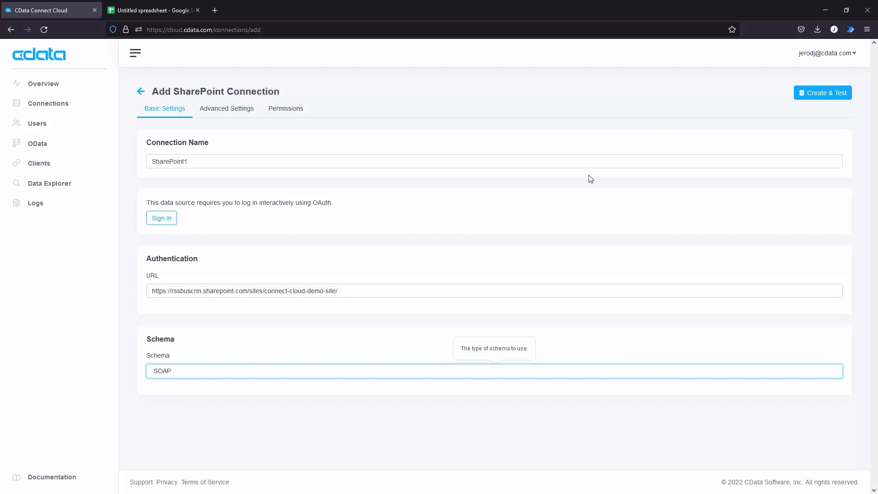
Step: Use Basic auth with the SharePoint account's user name and password, then create and test SharePoint1
click(242, 113)
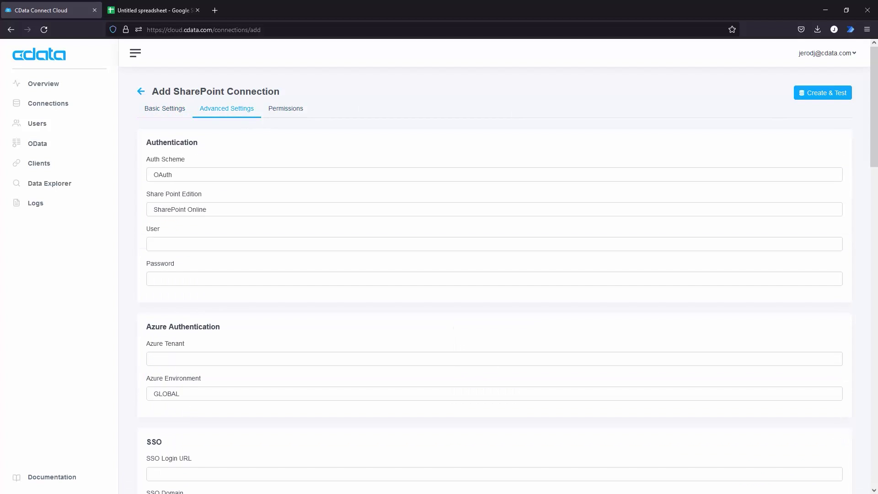
click(237, 180)
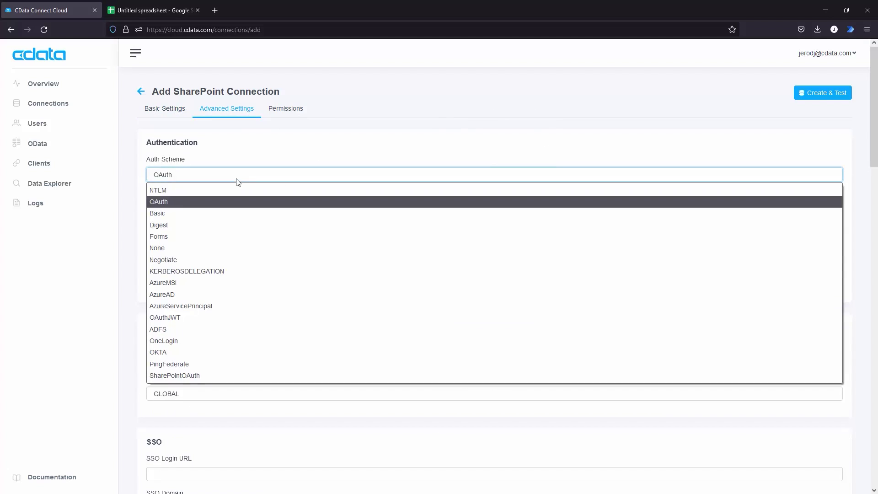
click(224, 217)
click(221, 242)
click(224, 262)
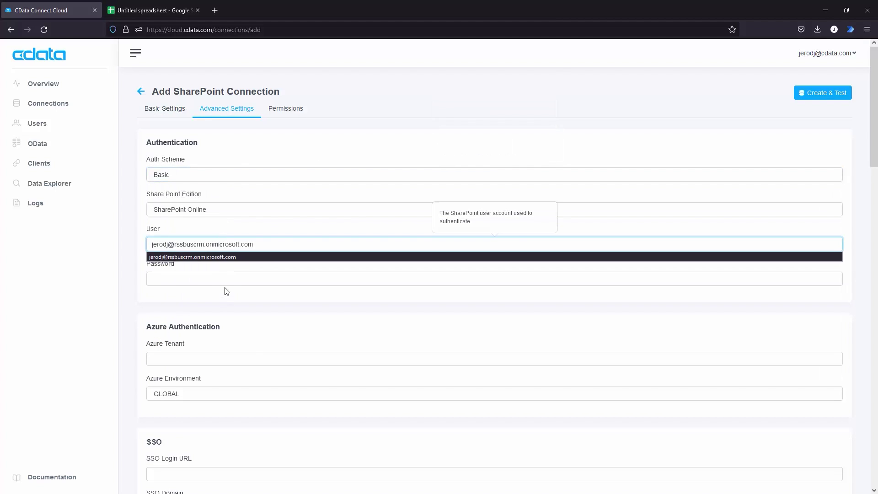
click(231, 273)
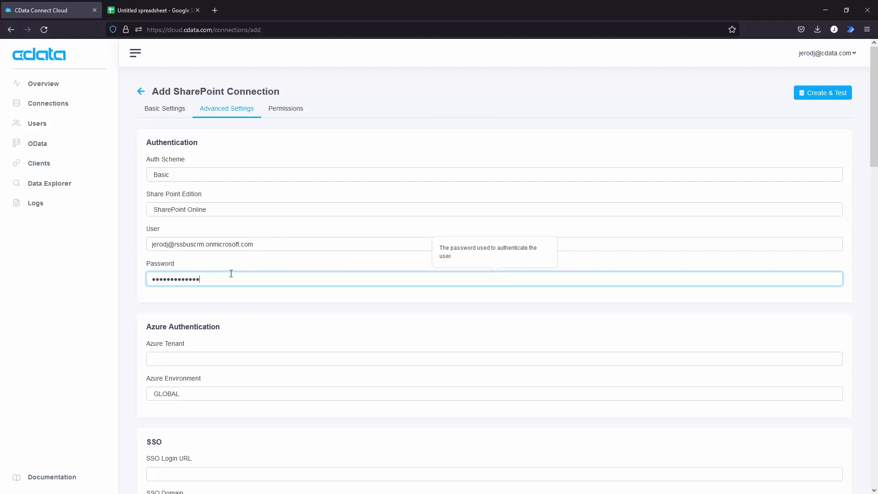
click(829, 91)
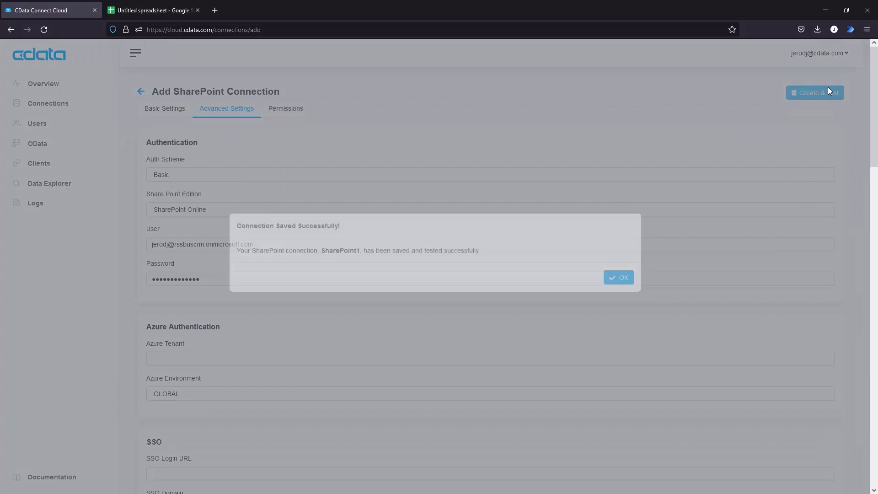
Step: Open Data Explorer and expand the SharePoint1 connection's tables
click(619, 291)
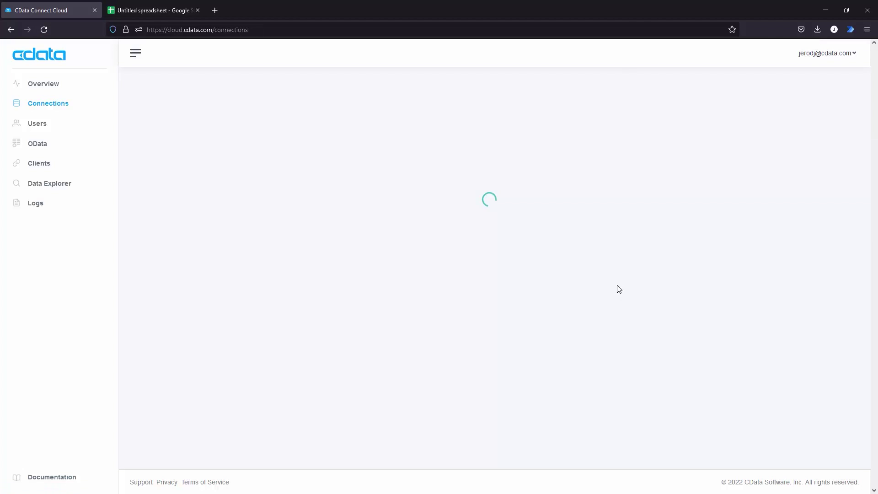
click(73, 188)
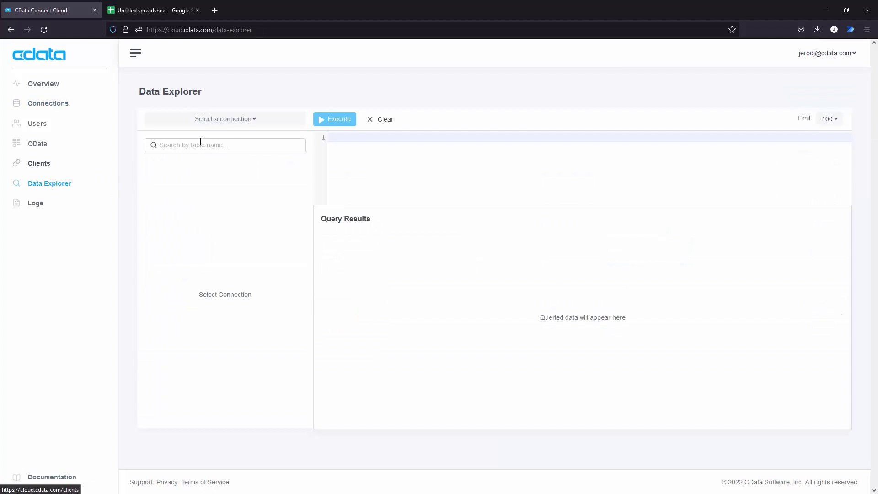
click(229, 120)
click(192, 212)
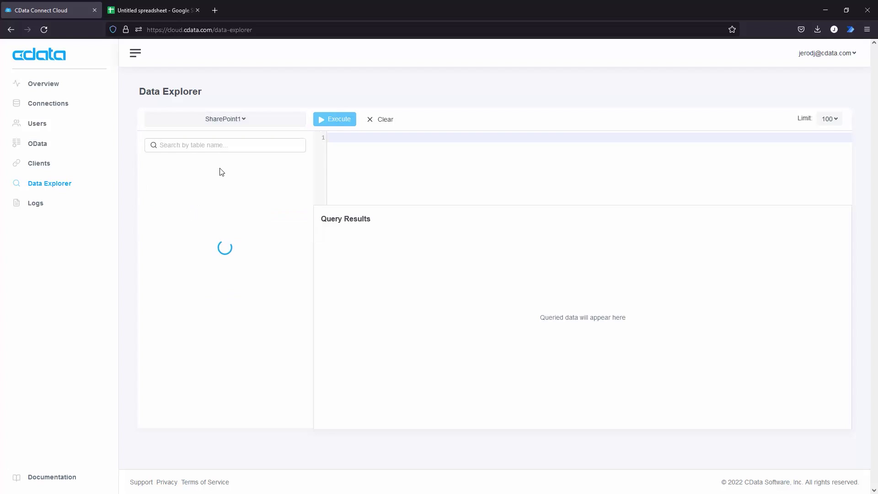
Step: Query all Country Facts columns, review the result rows, and go to the Clients page
drag(202, 236, 366, 172)
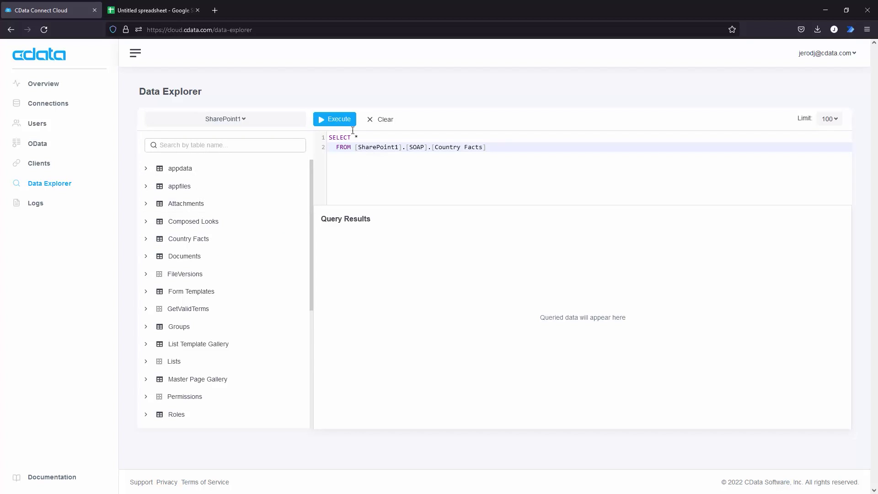
click(344, 123)
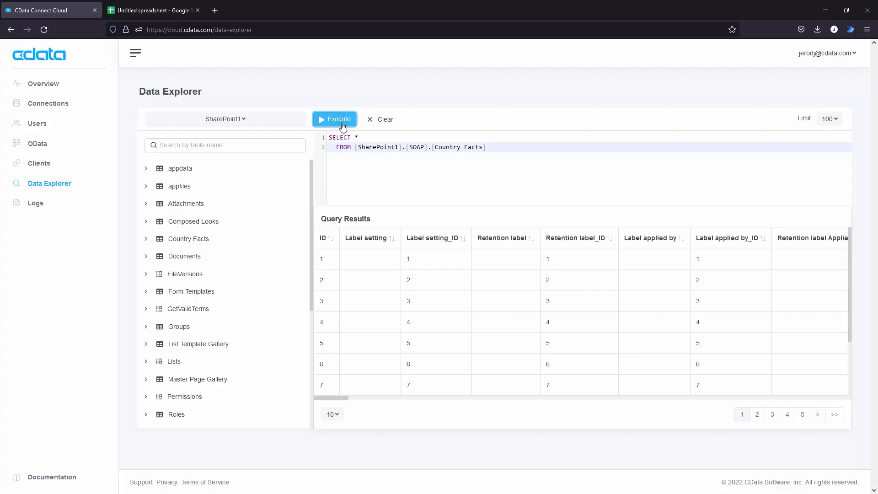
drag(339, 398, 466, 400)
click(39, 163)
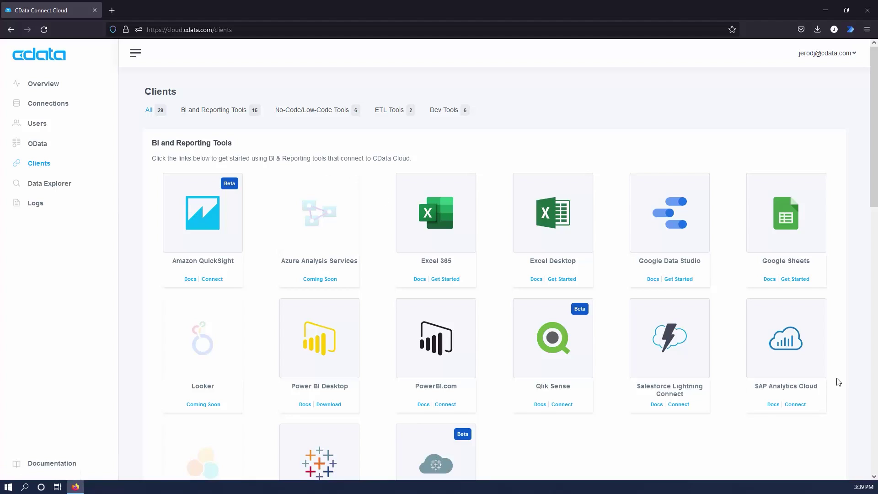
Step: Connect Google Data Studio to CData using the SharePoint1 connection
click(688, 281)
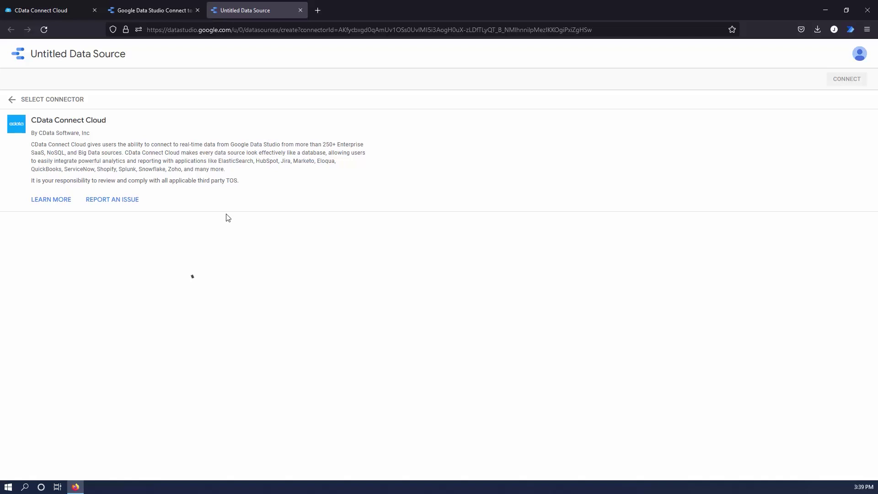
click(153, 260)
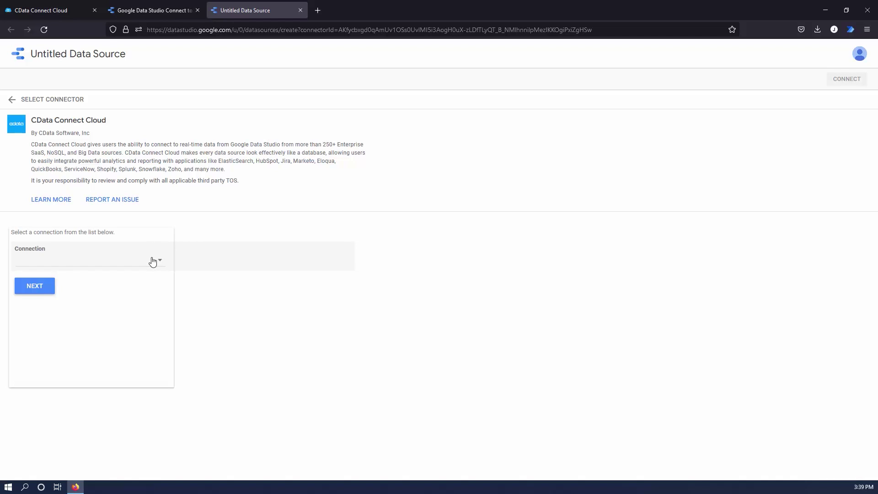
drag(169, 263, 88, 338)
click(76, 339)
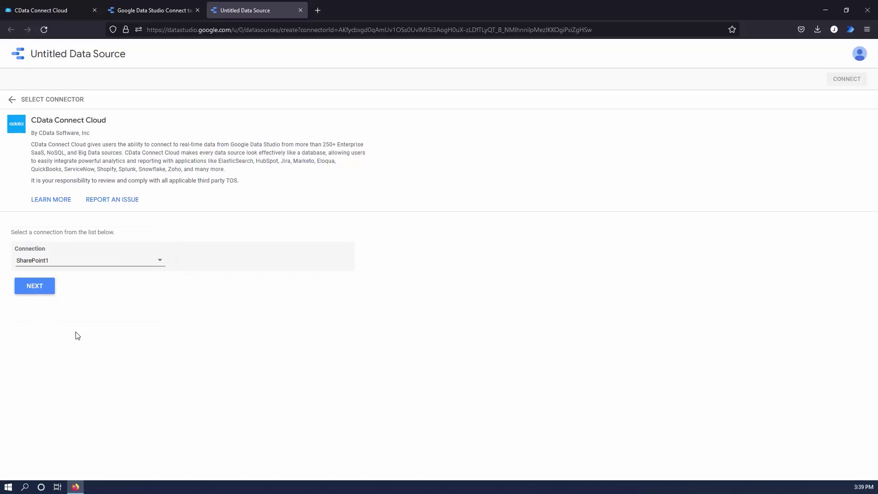
click(34, 289)
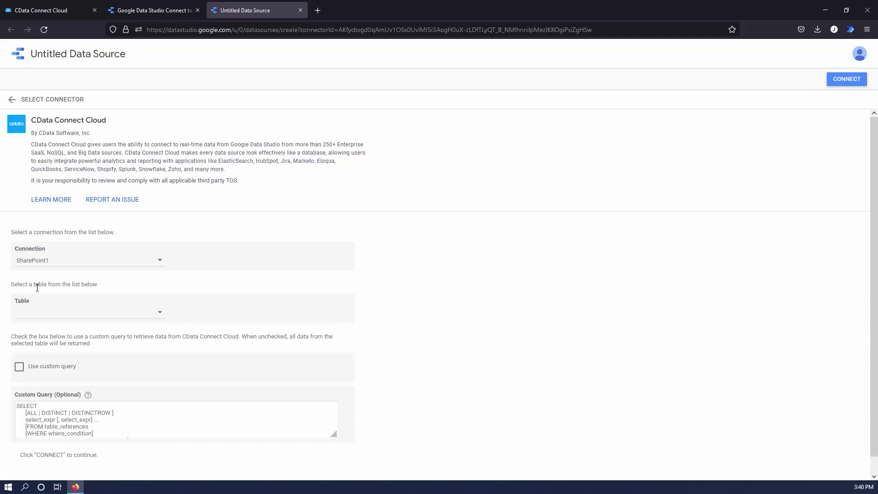
Step: Select the SOAP.Country_Facts table and connect it as the data source
click(58, 312)
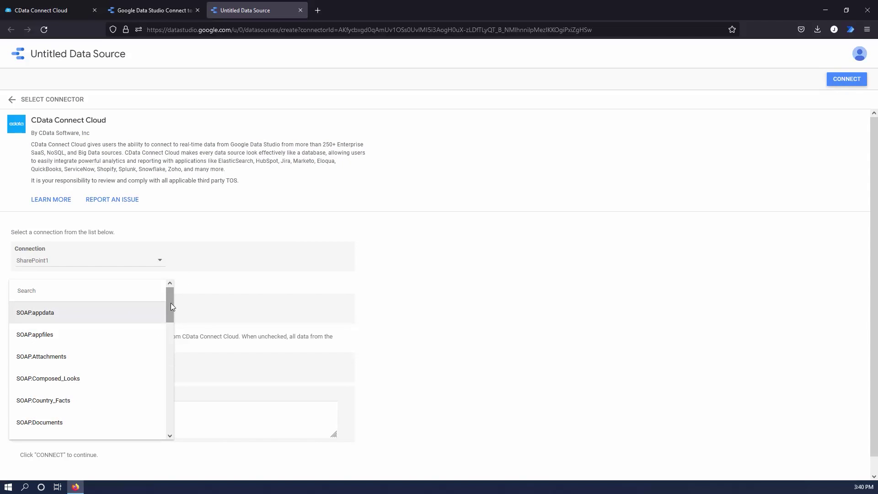
scroll(171, 306, down, 2)
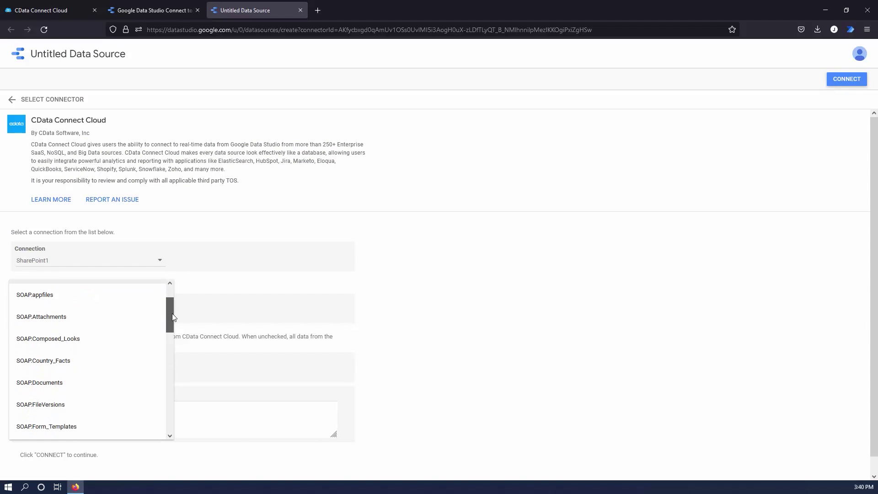
click(63, 358)
scroll(116, 356, down, 1)
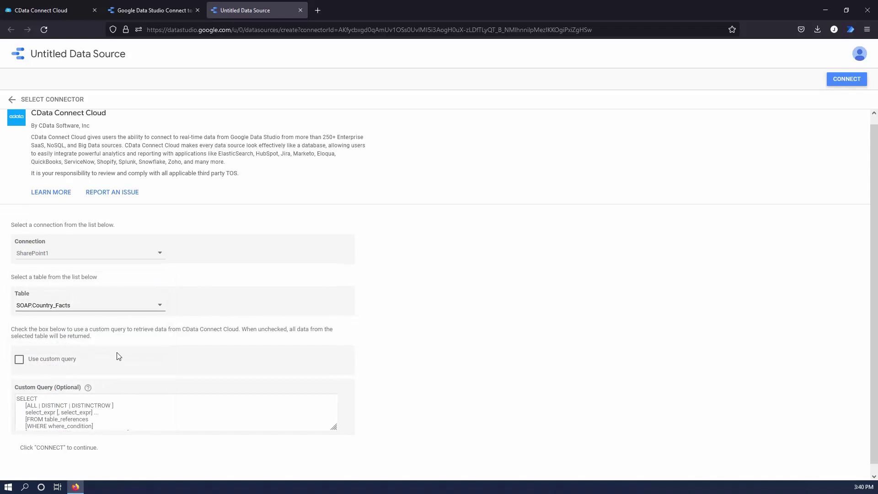
click(850, 81)
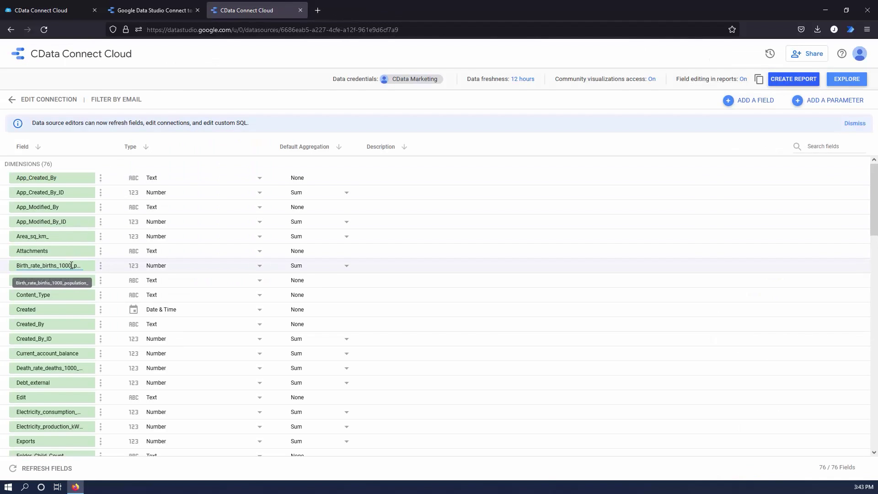
Step: Change Title2's type to Geo > Country and create a report from the data source
scroll(74, 270, down, 12)
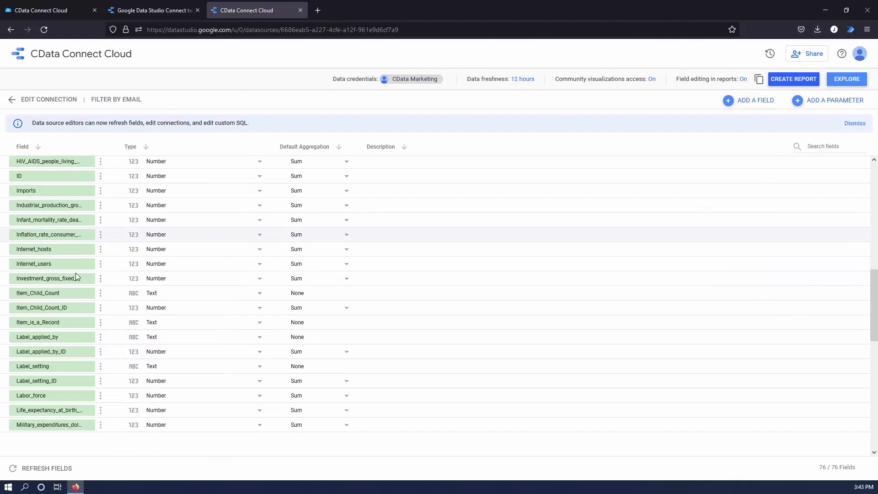
scroll(75, 273, down, 7)
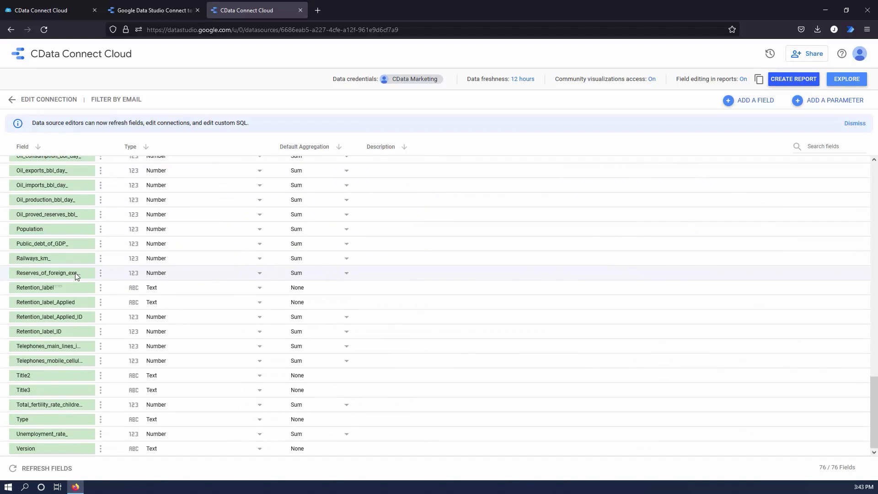
click(218, 380)
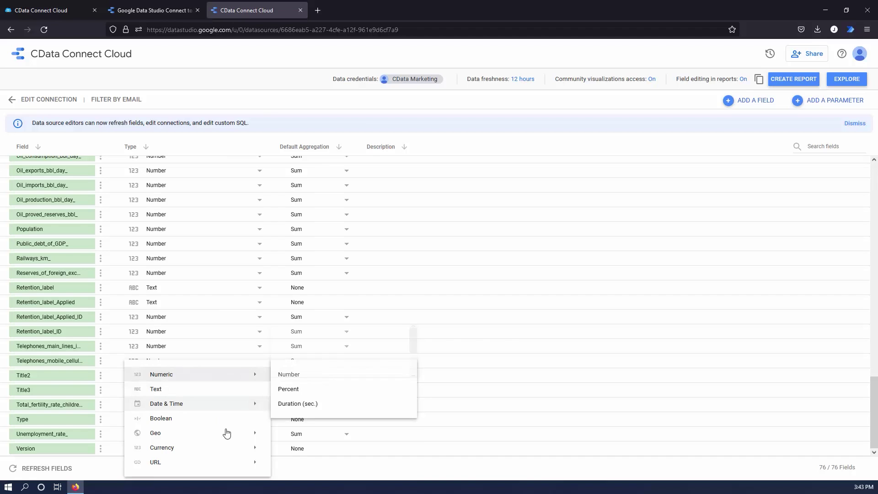
mouse_move(229, 435)
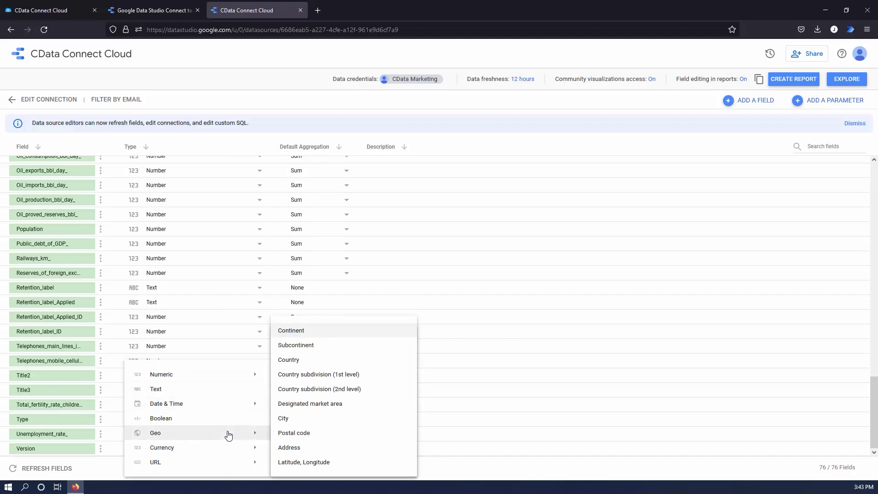
click(305, 360)
click(493, 287)
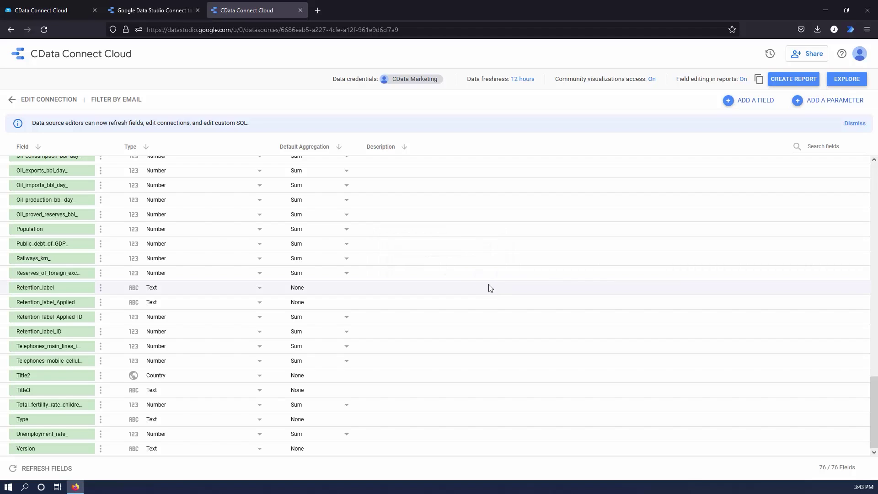
click(791, 81)
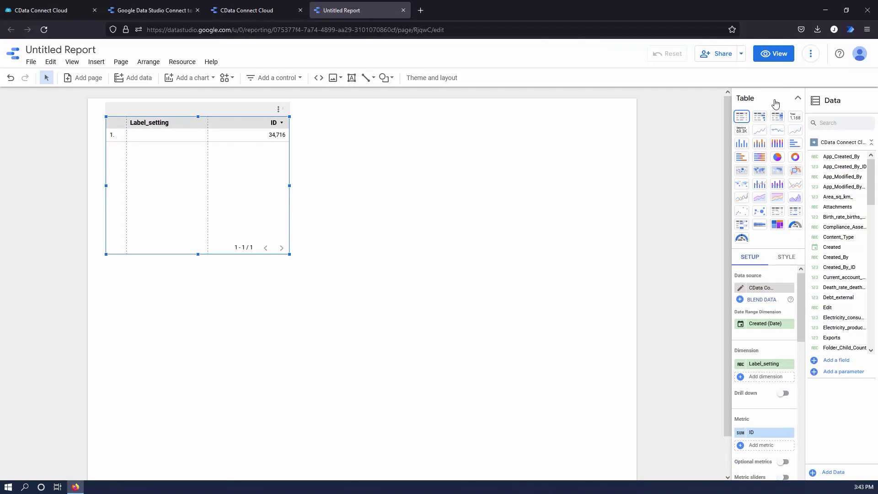
Step: Switch the chart to a filled map coloured by Birth_rate_births_1000_population_ instead of ID
click(759, 171)
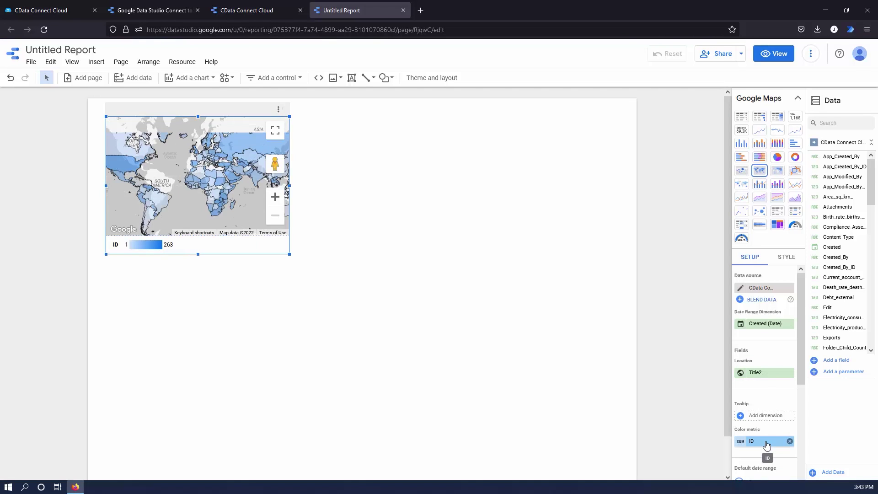
click(767, 442)
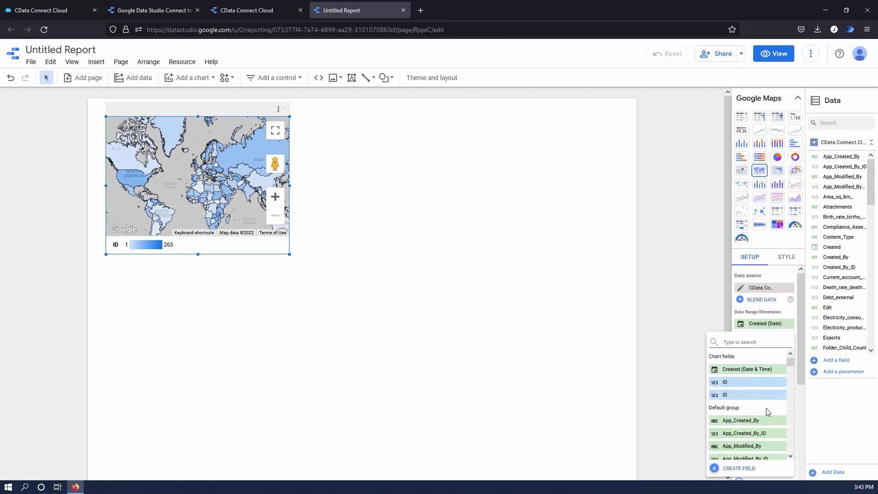
scroll(766, 408, down, 3)
click(761, 391)
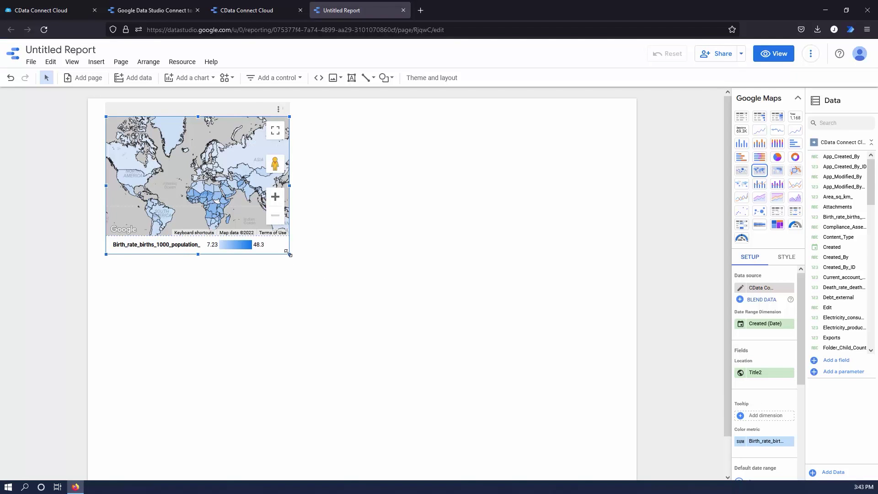
Step: Resize the birth-rate map across the page and check values for Brazil, China and Russia
drag(288, 253, 399, 336)
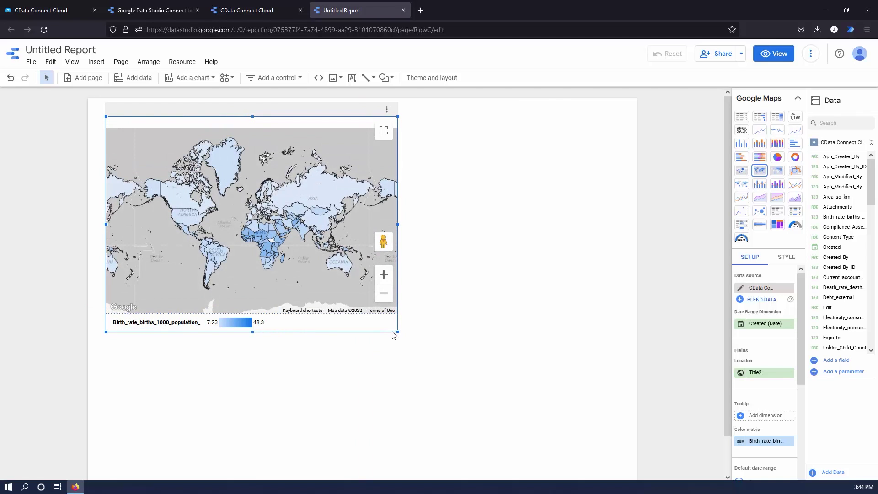
mouse_move(225, 258)
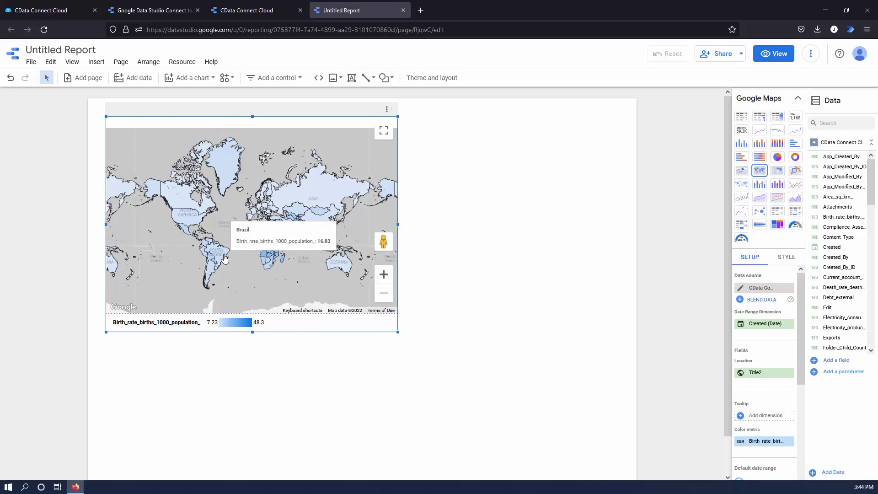
mouse_move(310, 222)
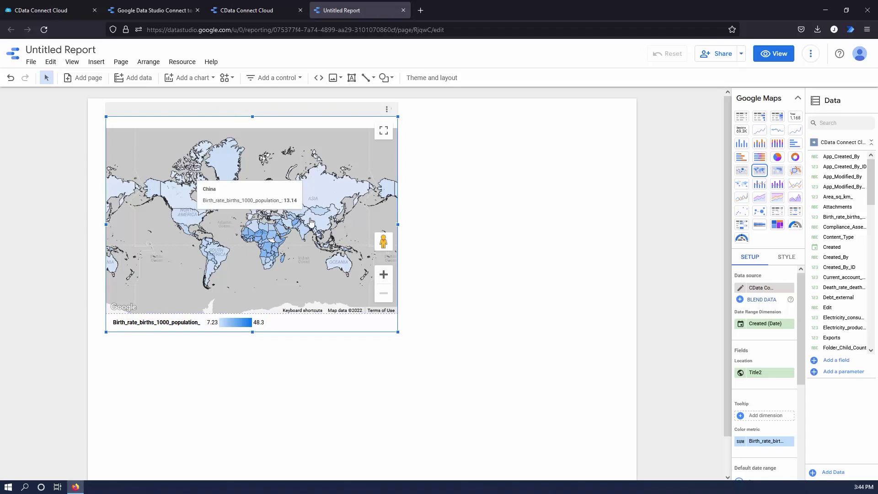
mouse_move(318, 197)
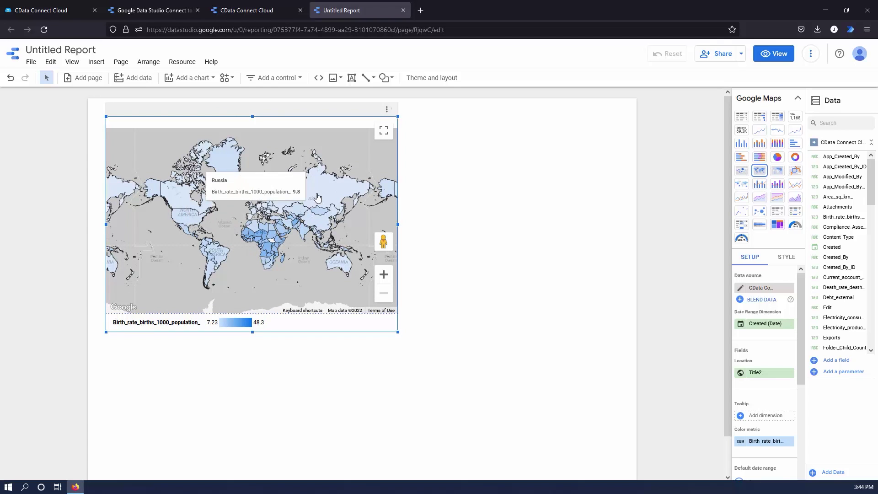